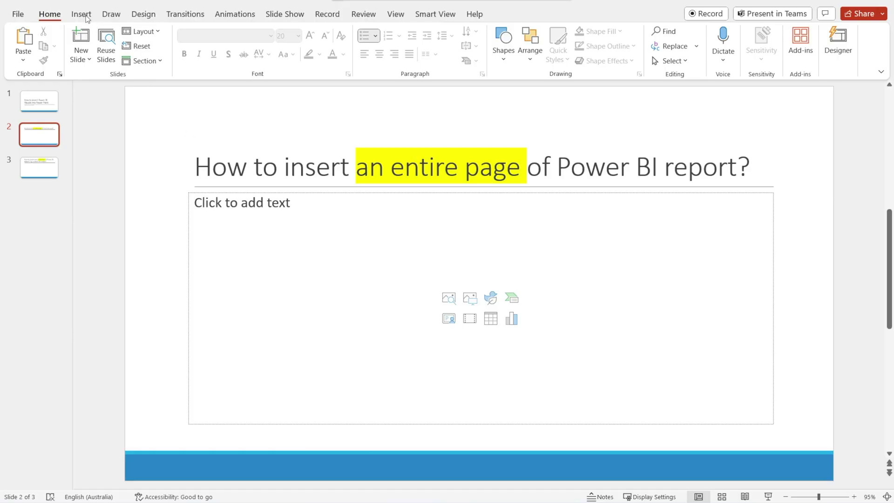
Step: Insert the Power BI add-in on slide 2 and focus its report link field
click(82, 14)
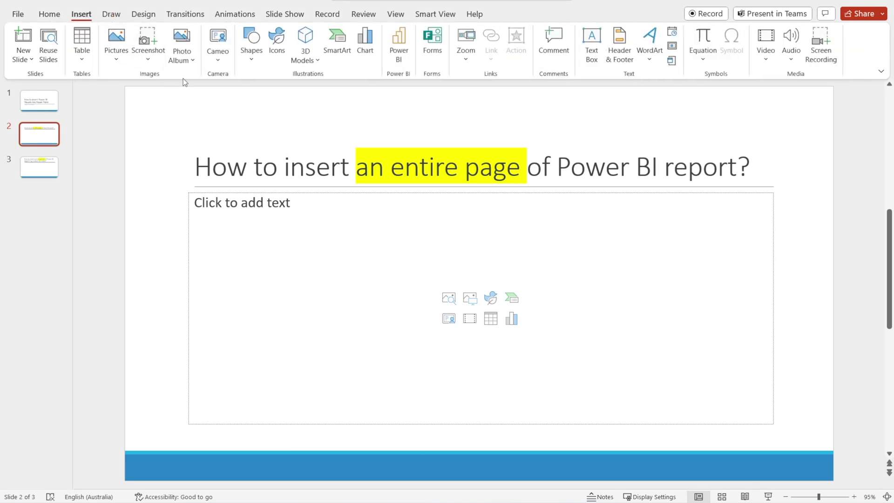
click(399, 47)
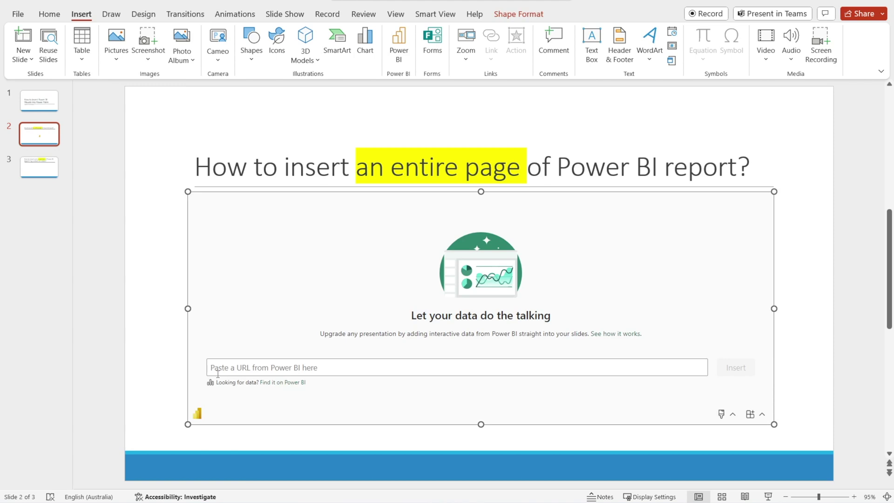
click(221, 370)
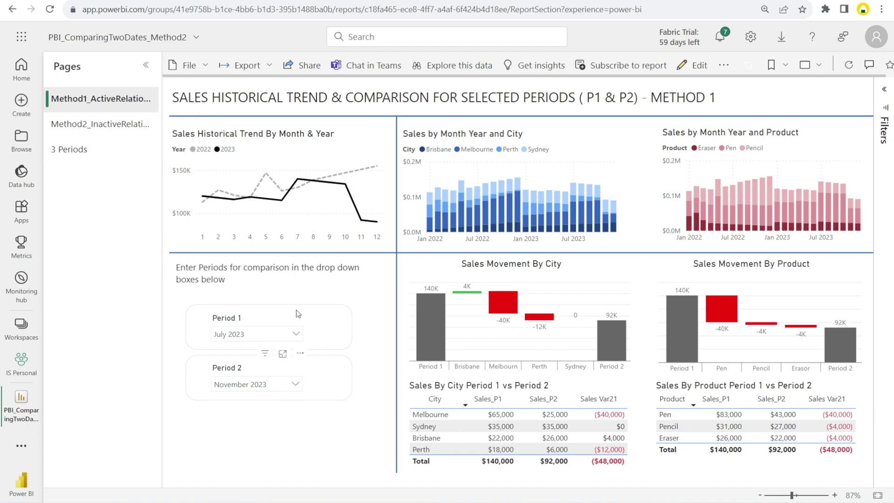
Step: Copy a share link to the report page from Power BI
click(303, 66)
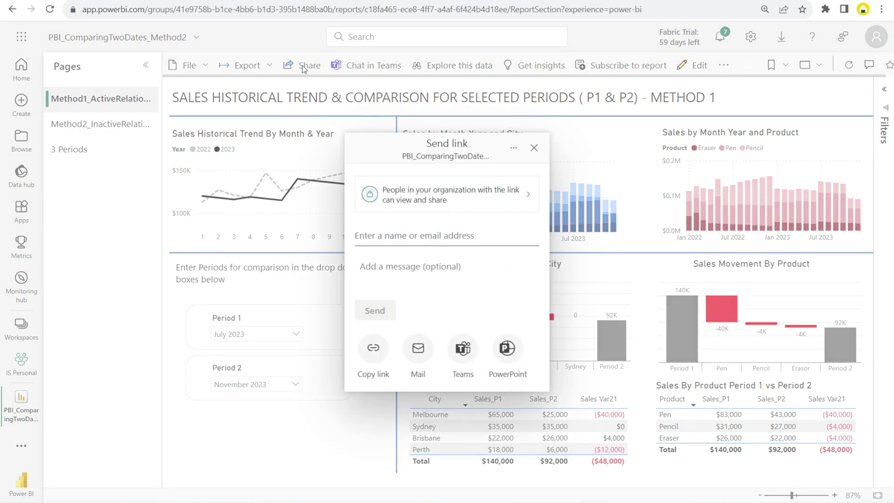
click(375, 350)
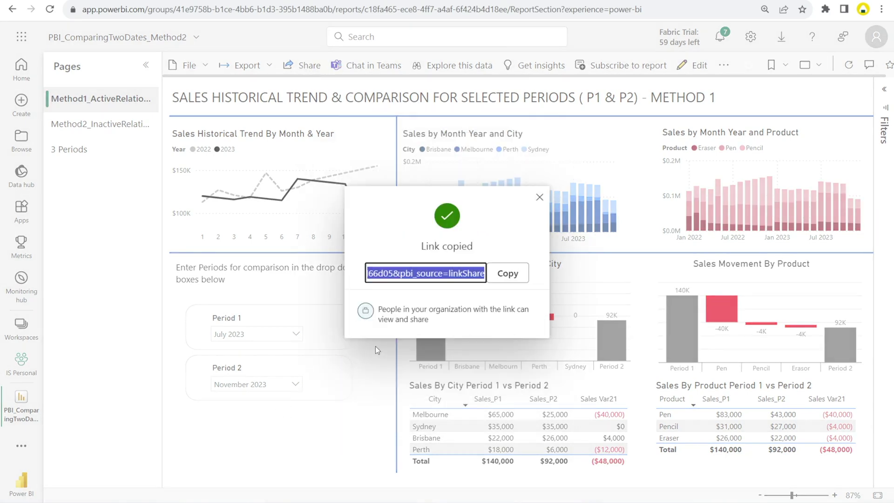
click(512, 275)
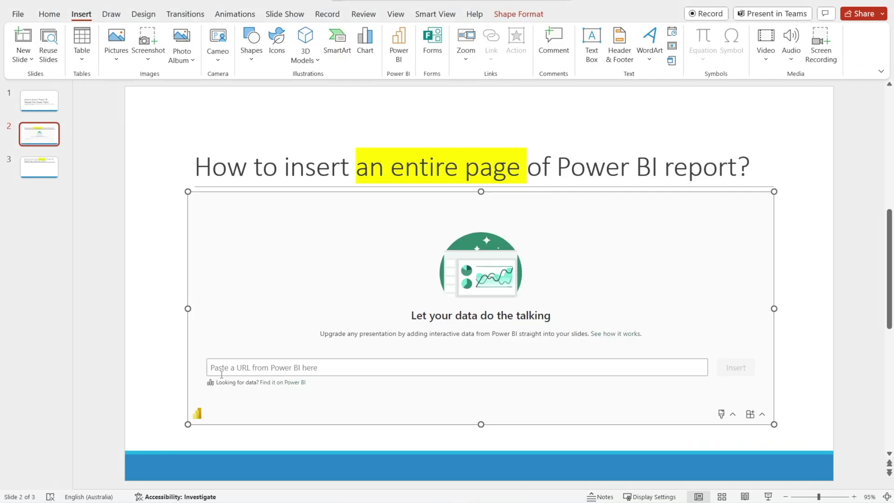
Step: Paste the copied link into the add-in and insert the PBI_ComparingTwoDates_Method2 report page
click(230, 368)
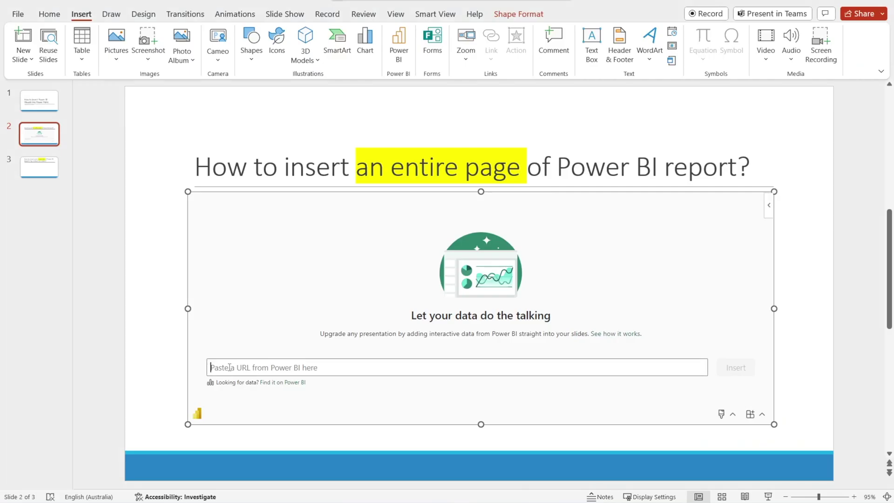
key(ctrl+v)
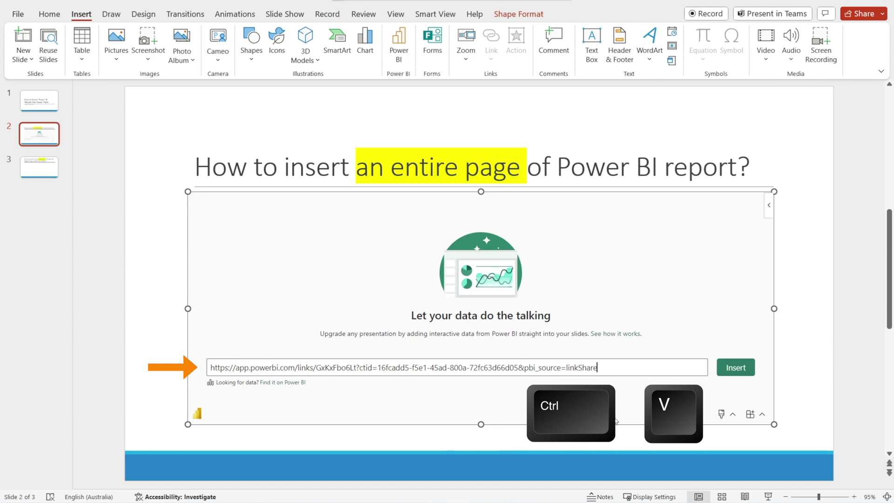
click(737, 368)
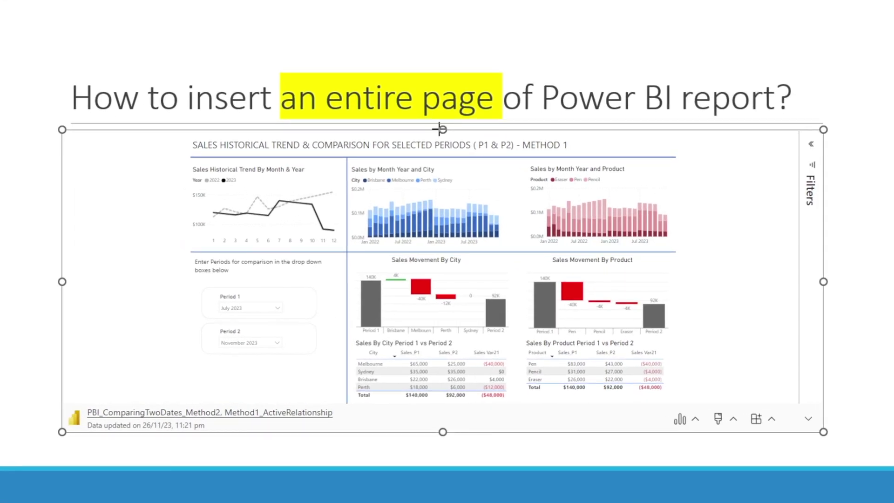
Step: Stretch the report frame to the slide's top and bottom edges, covering the title
drag(440, 129, 436, 14)
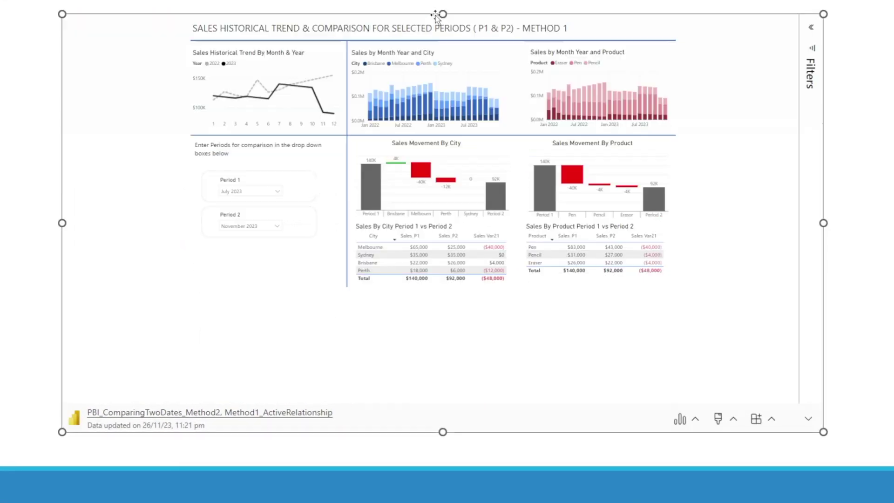
drag(442, 429, 443, 451)
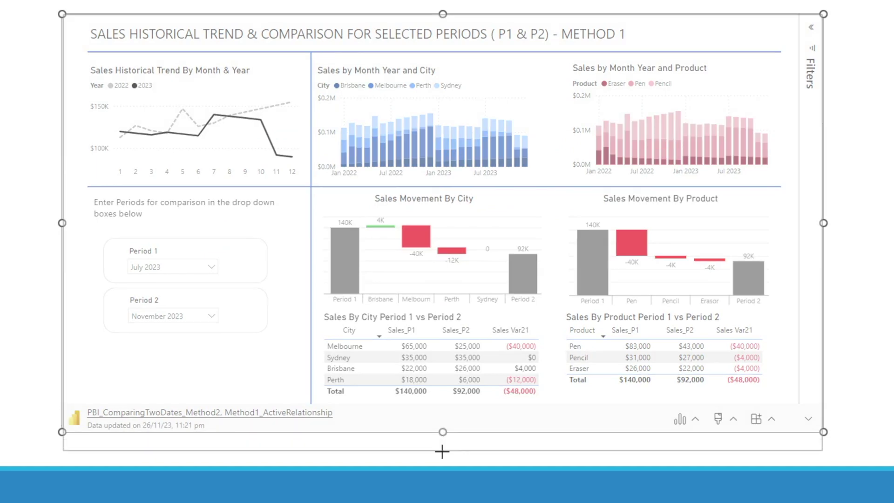
click(884, 447)
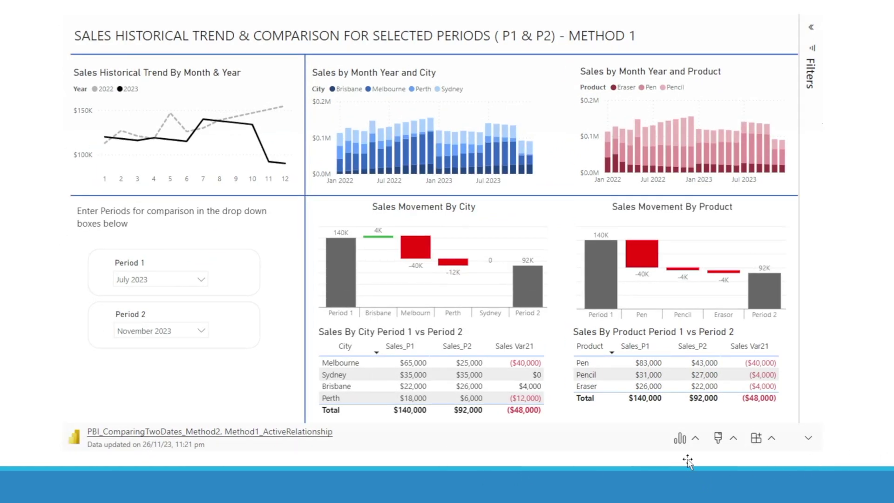
click(811, 32)
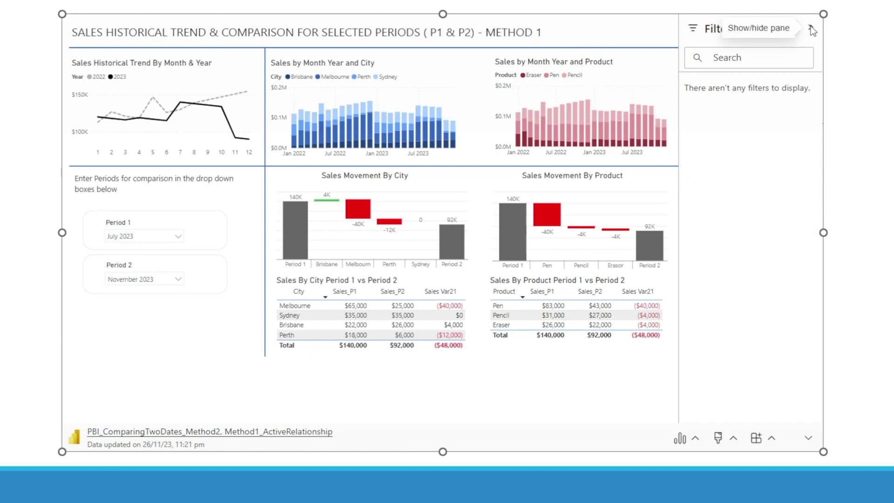
click(812, 31)
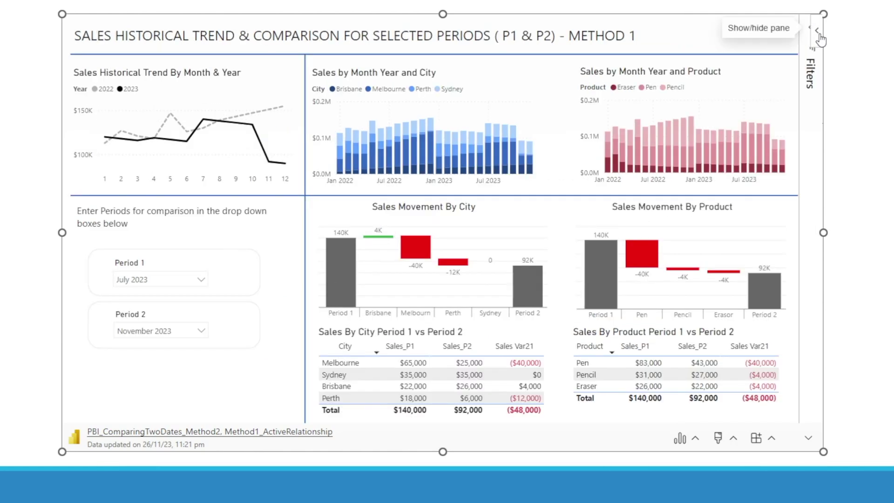
right_click(813, 33)
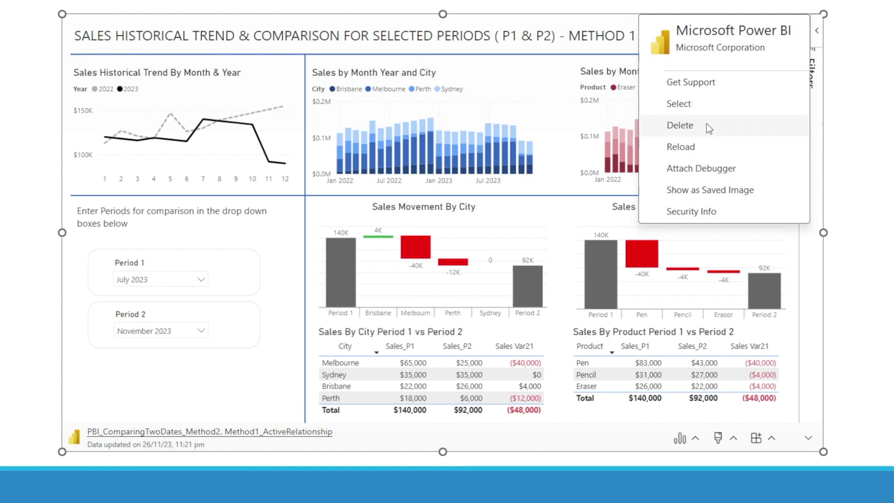
click(711, 191)
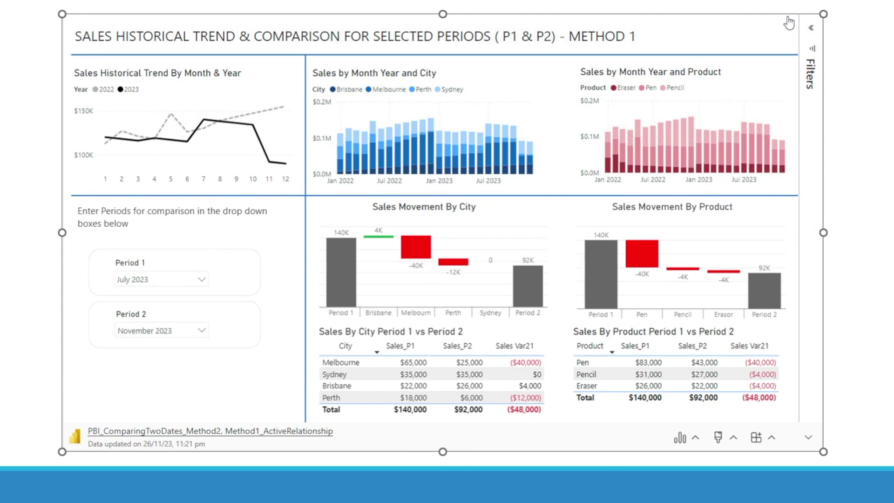
right_click(813, 31)
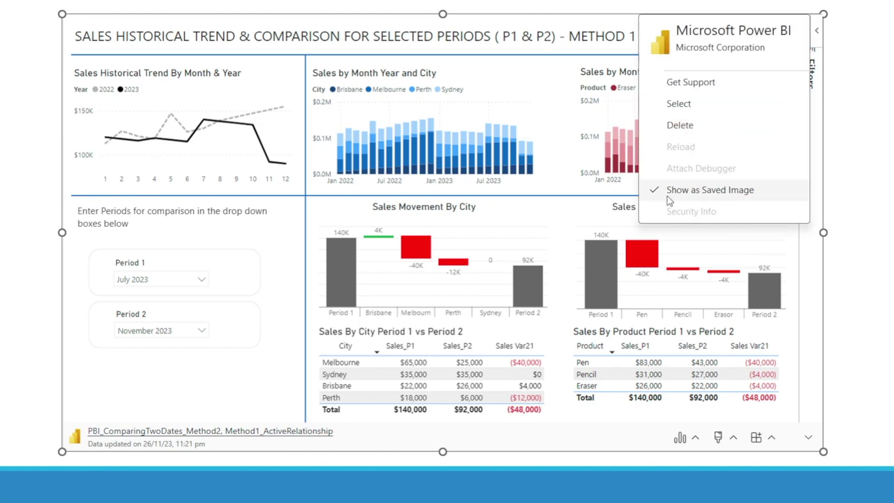
click(652, 195)
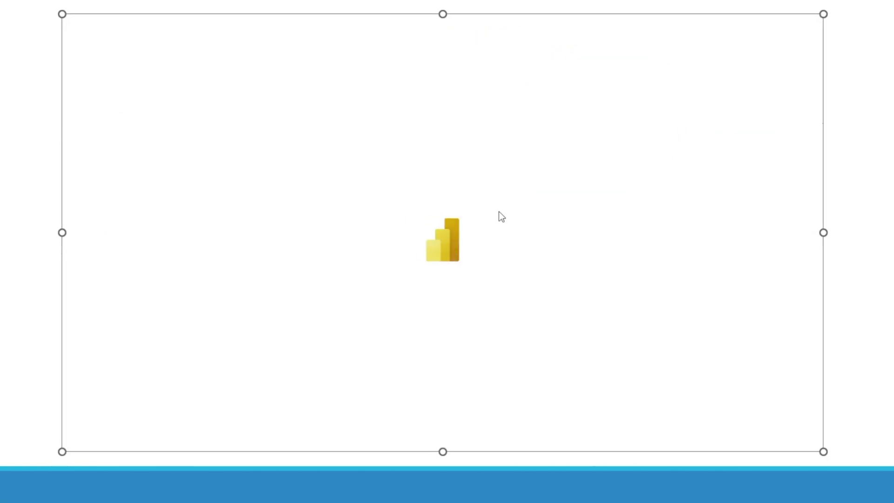
Step: Cross-filter the embedded report by Brisbane, then Sydney, then the Pencil product
mouse_move(678, 158)
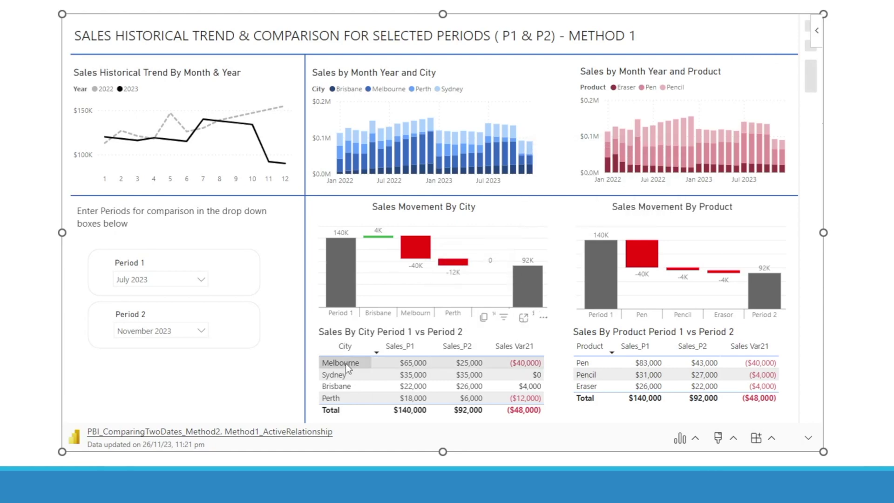
click(347, 386)
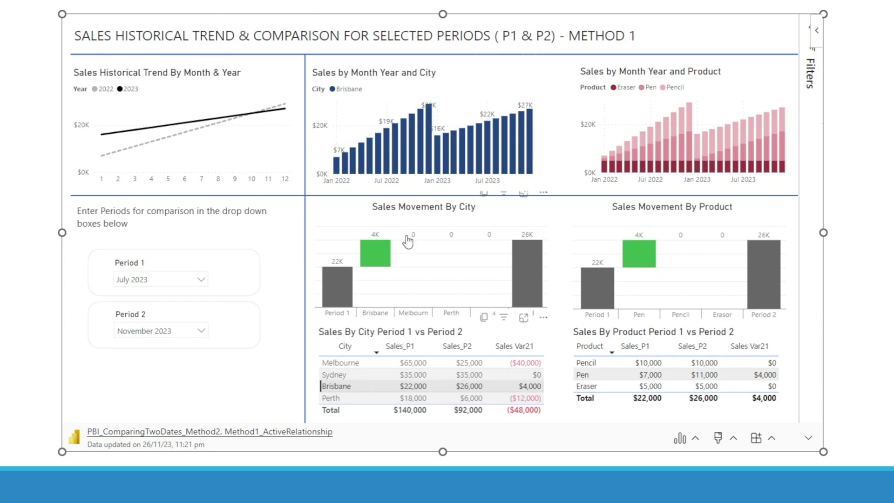
click(337, 376)
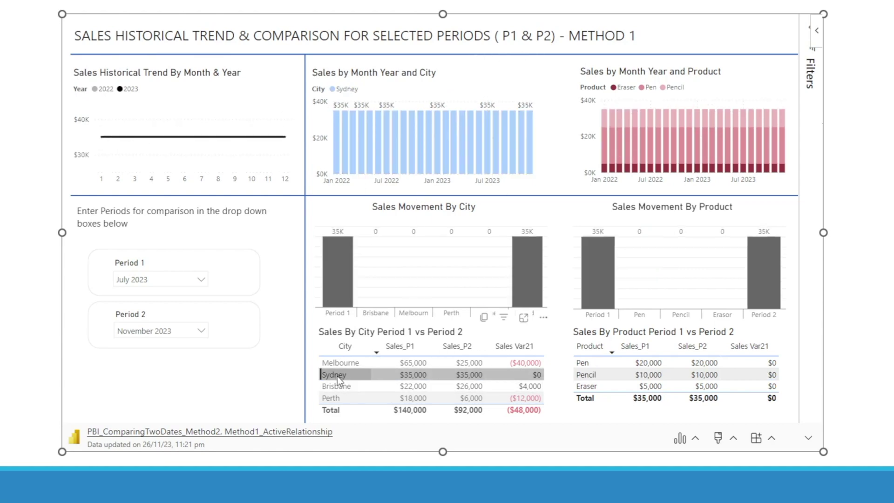
click(586, 375)
Step: Check the Period 1 and Period 2 choices, keeping November 2023 for Period 2
mouse_move(344, 292)
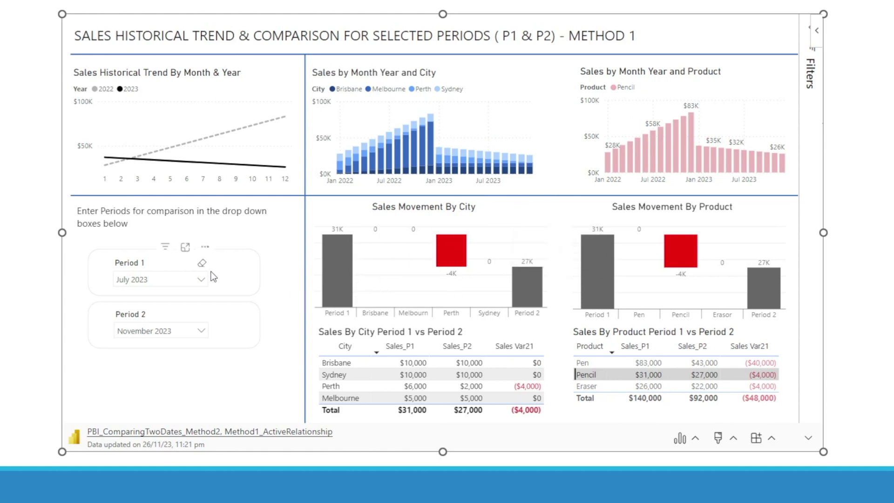
click(202, 280)
click(202, 281)
click(201, 331)
click(201, 331)
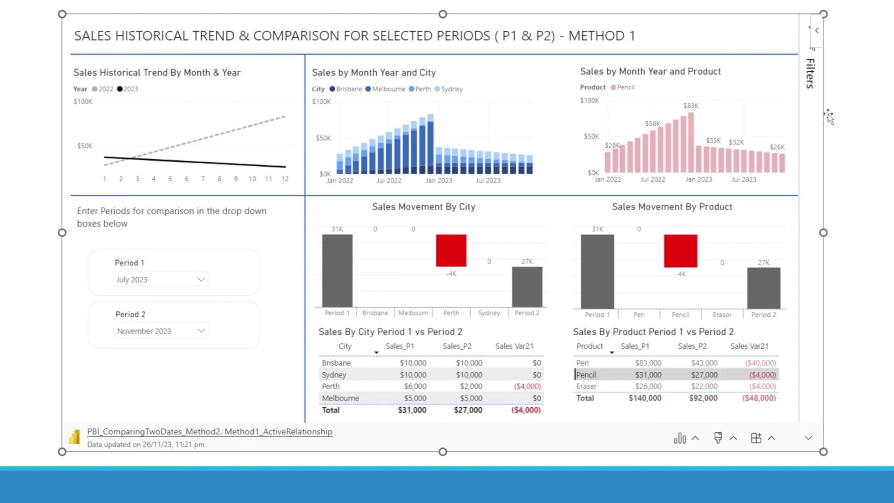
click(818, 33)
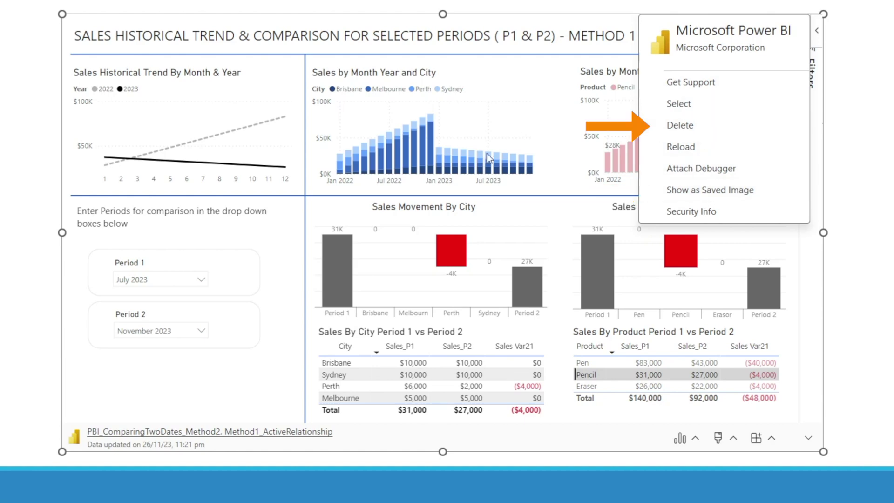
Step: Expand and collapse the report's Filters pane, then hide it through Data options
click(881, 138)
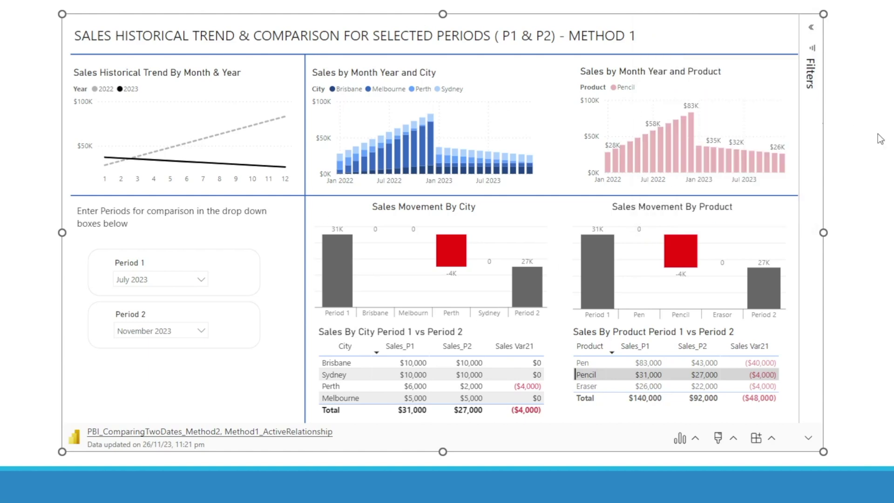
click(813, 31)
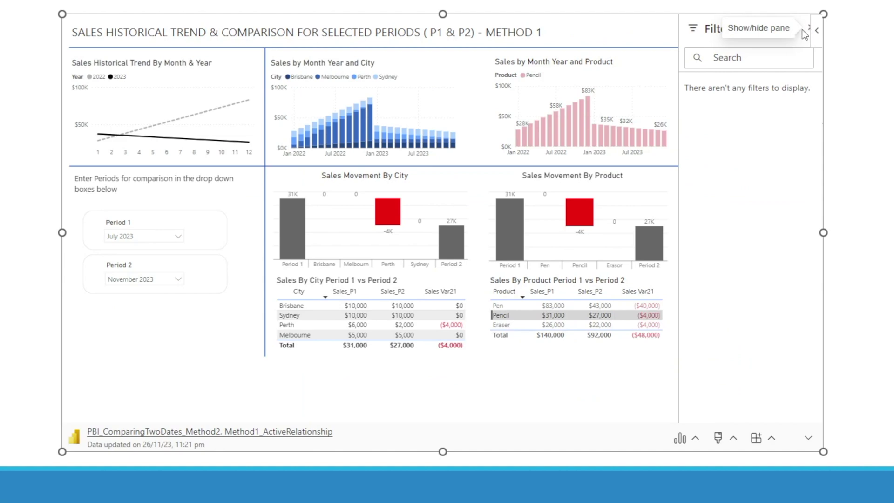
click(809, 30)
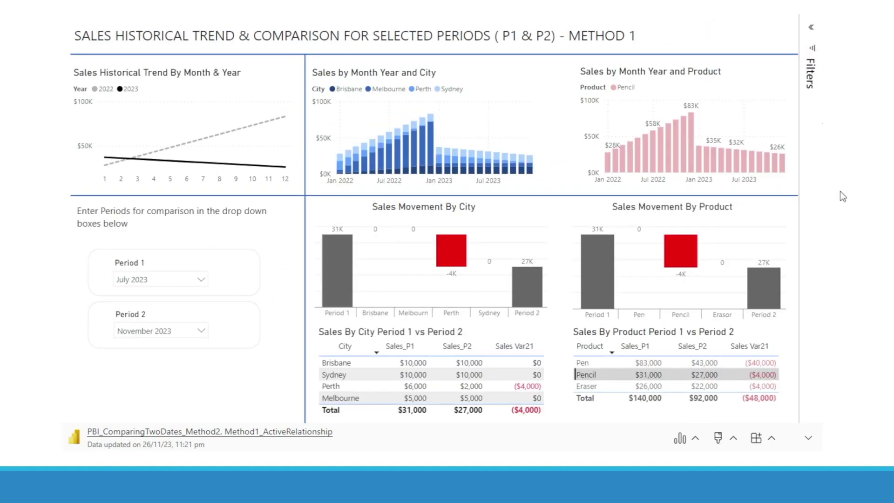
click(695, 438)
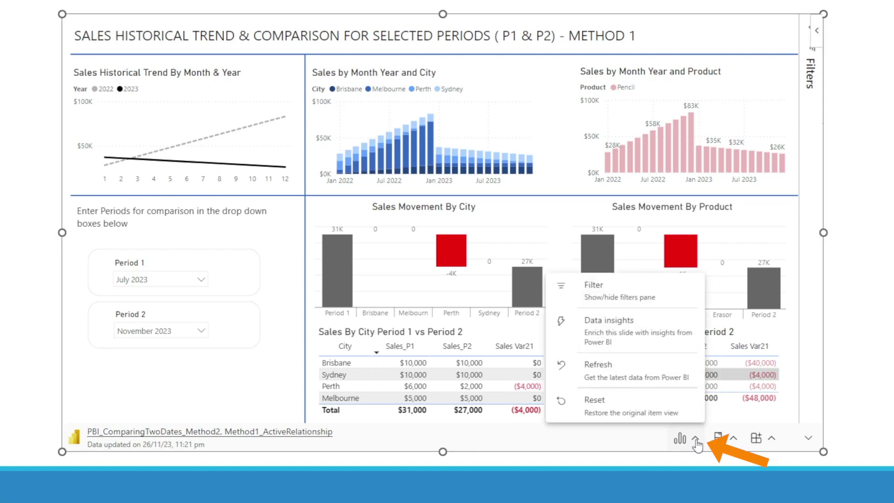
click(620, 296)
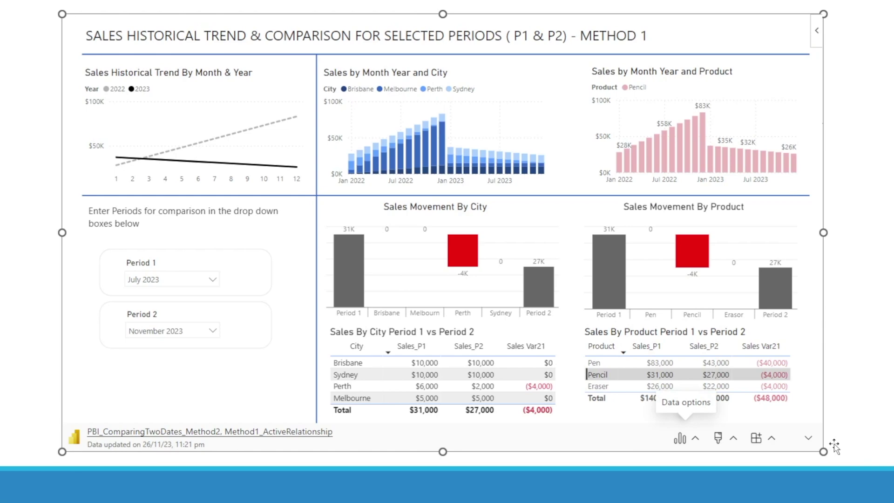
click(698, 443)
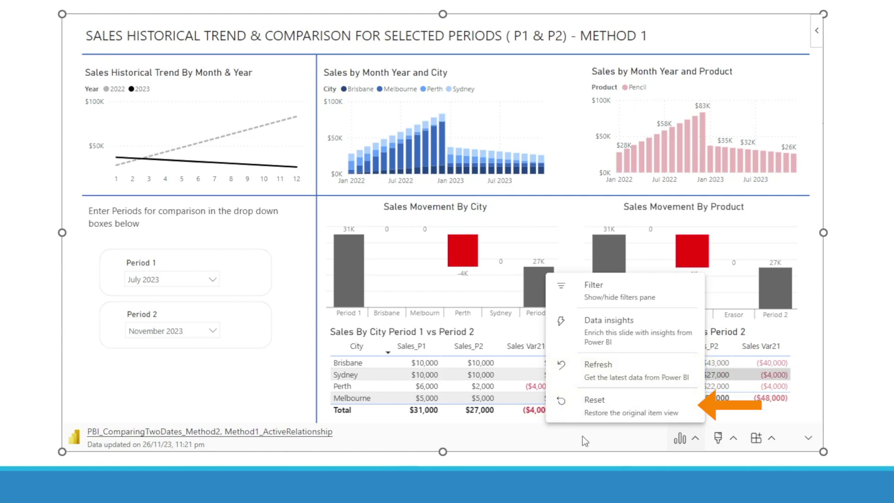
click(887, 402)
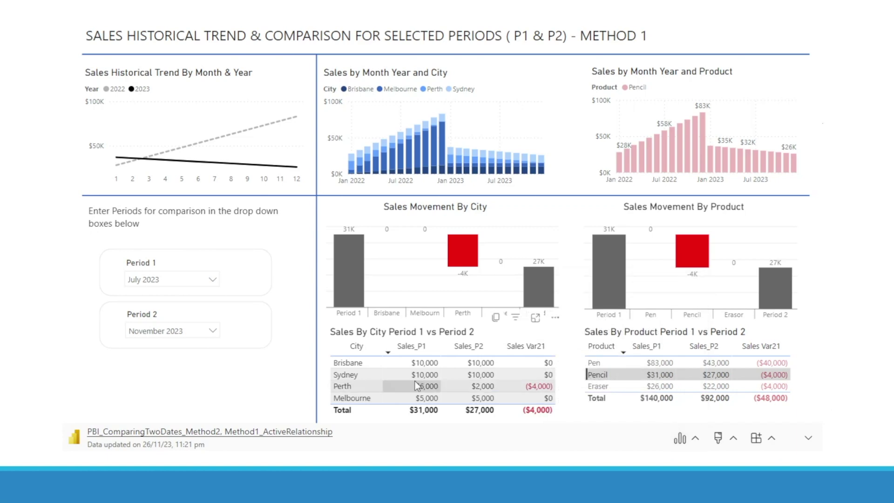
Step: Cross-filter the report to Sydney, then reset it to its original view
click(342, 379)
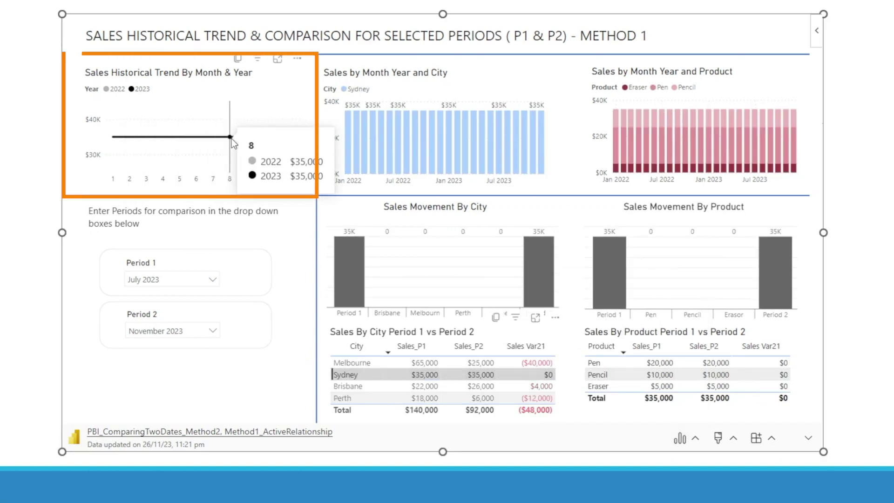
click(683, 440)
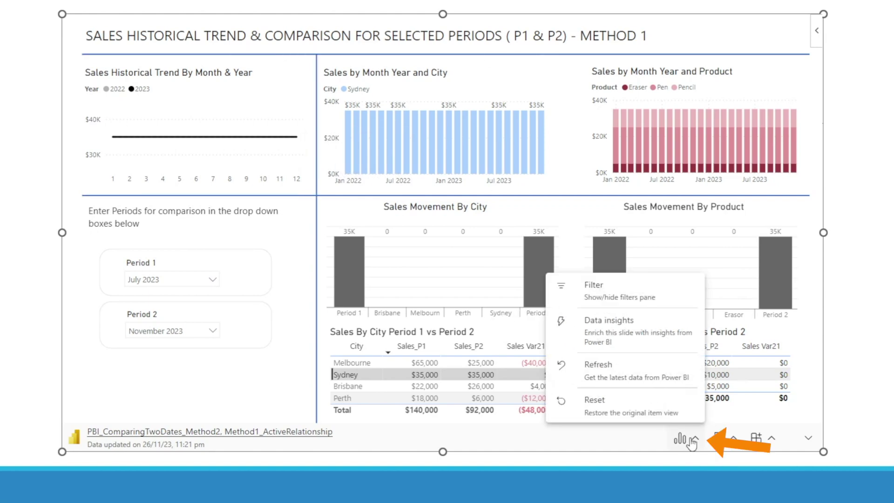
click(601, 404)
click(479, 268)
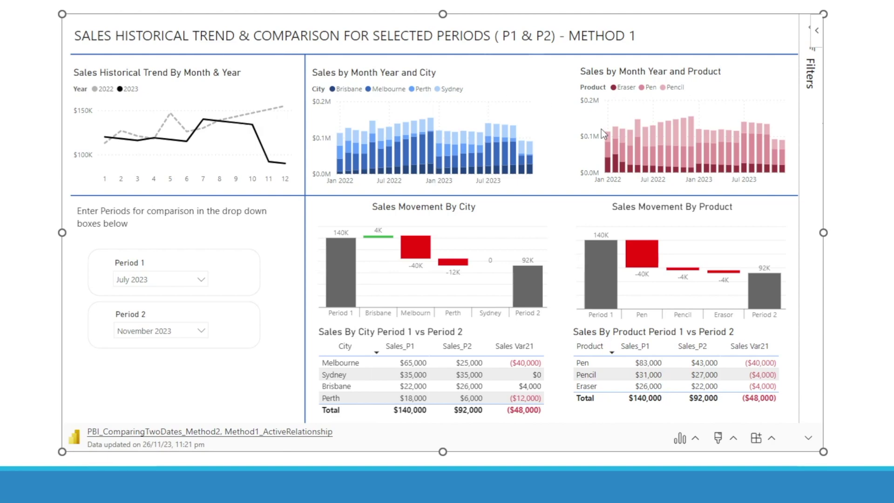
click(683, 440)
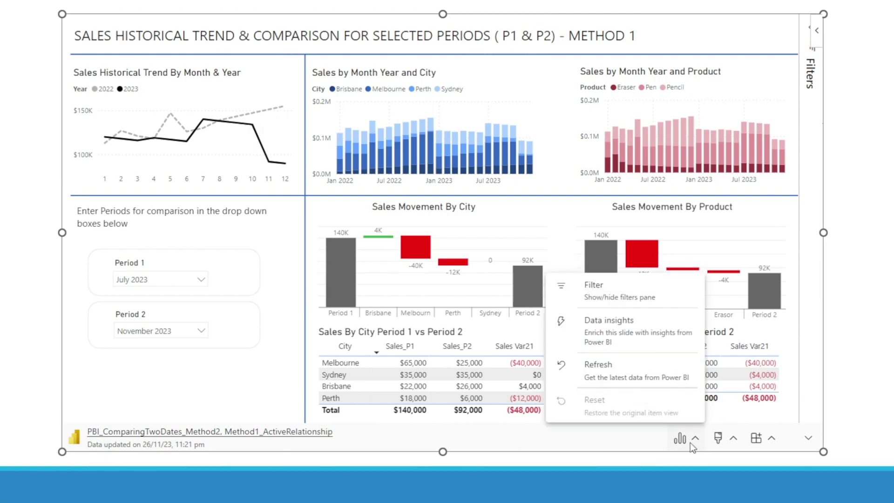
Step: Generate Data insights summarizing the embedded report's sales findings
click(595, 326)
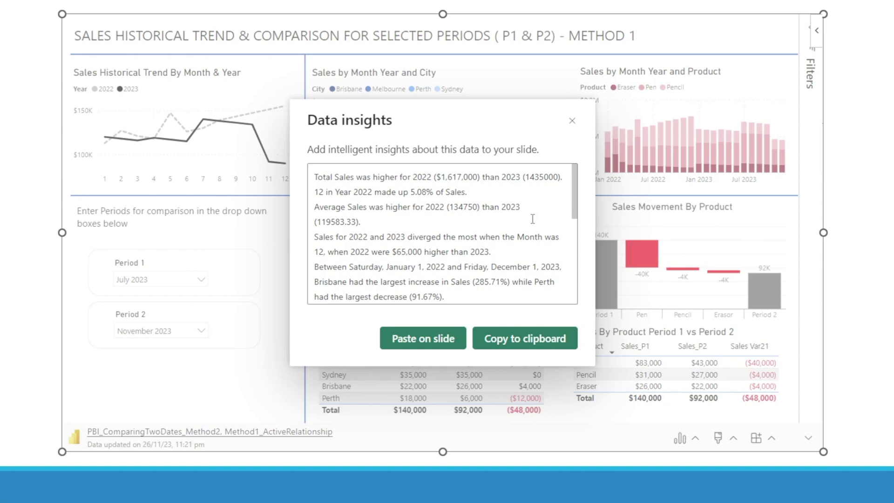
Step: Paste the insights text at left under the title, with the report shrunk beside it
click(428, 342)
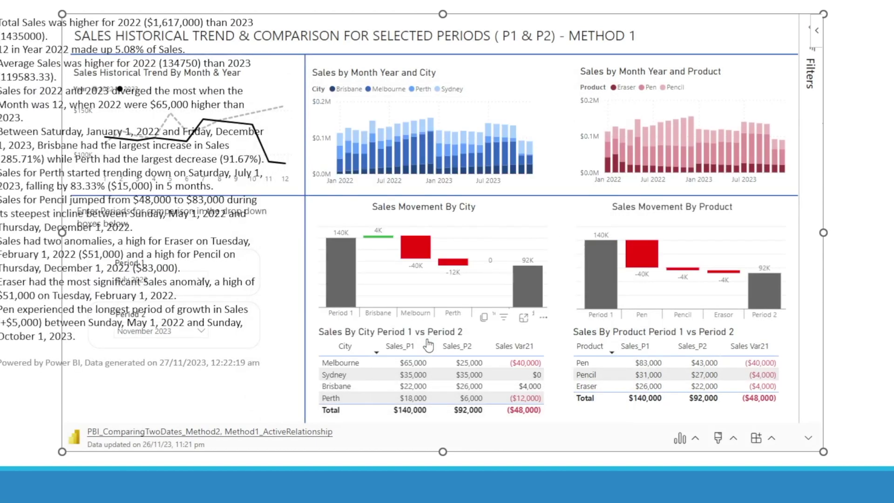
drag(62, 232, 369, 233)
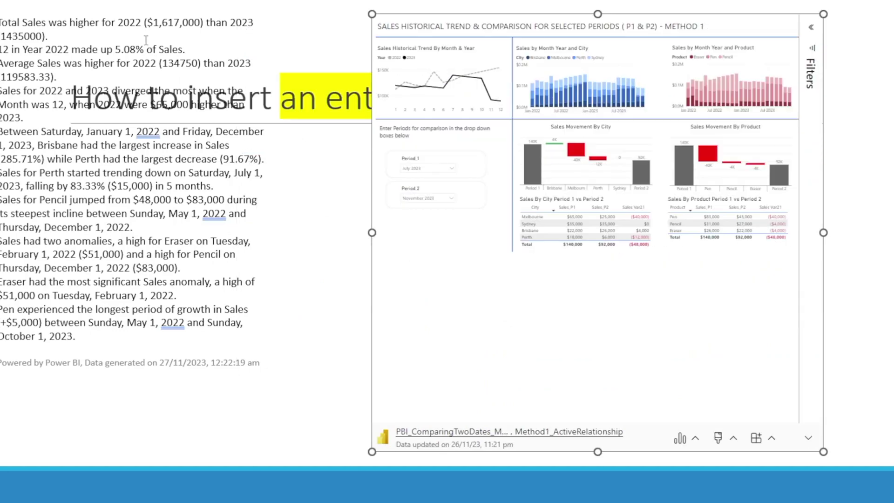
click(145, 42)
drag(178, 11, 197, 110)
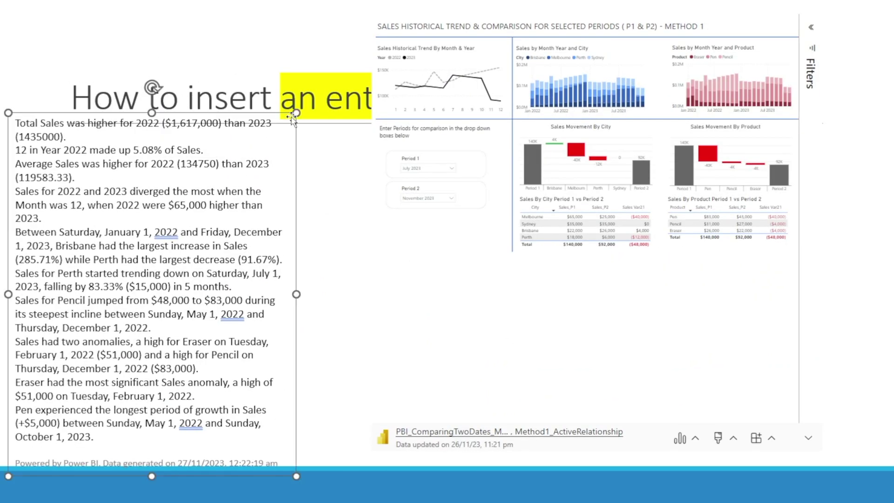
drag(298, 113, 246, 179)
drag(189, 174, 217, 127)
drag(276, 343, 369, 329)
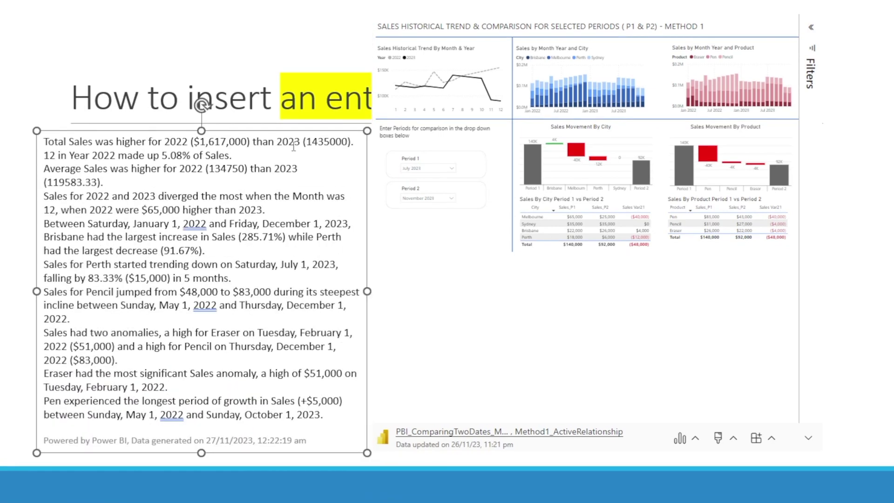
click(587, 28)
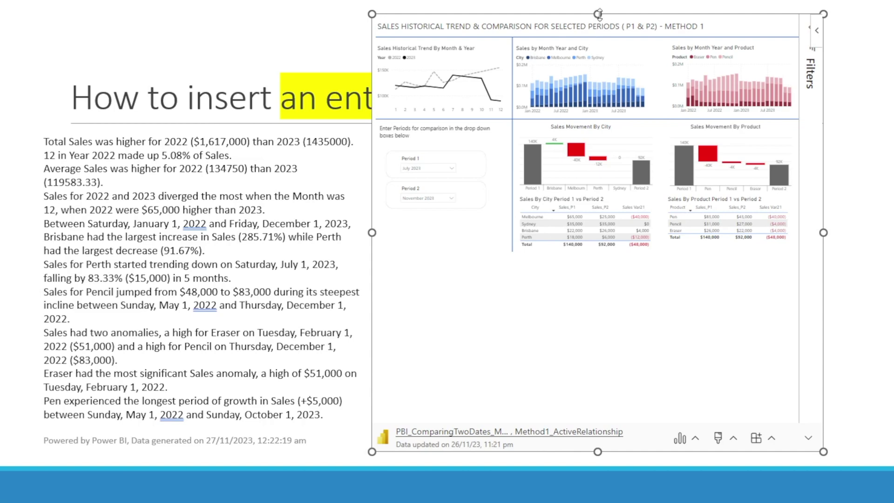
drag(601, 16, 605, 142)
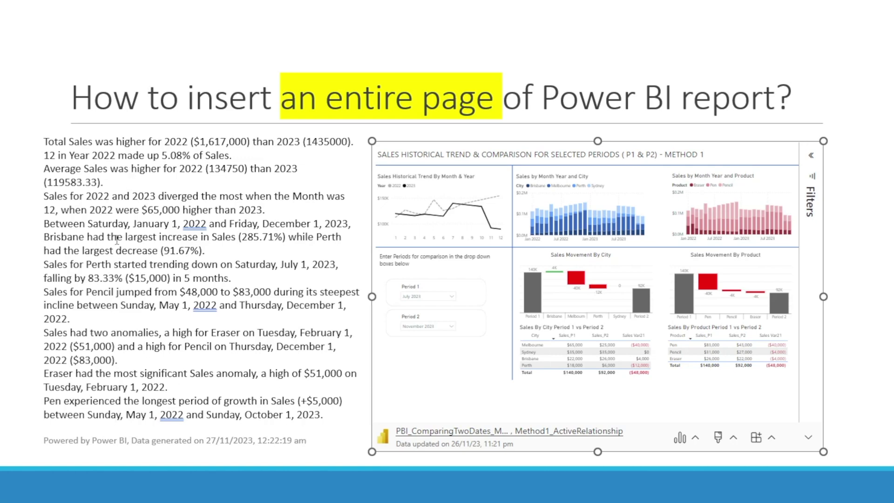
Step: Nudge the report slightly into place and switch its outline on, then off
drag(506, 137, 513, 134)
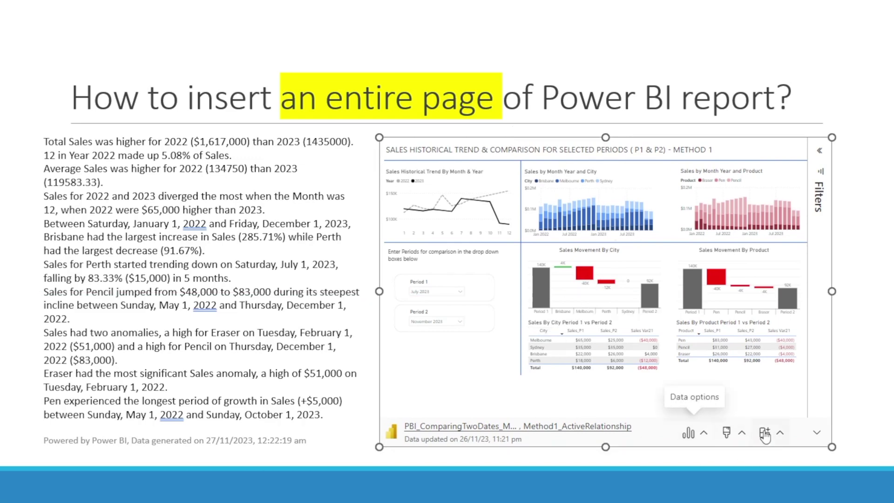
click(742, 433)
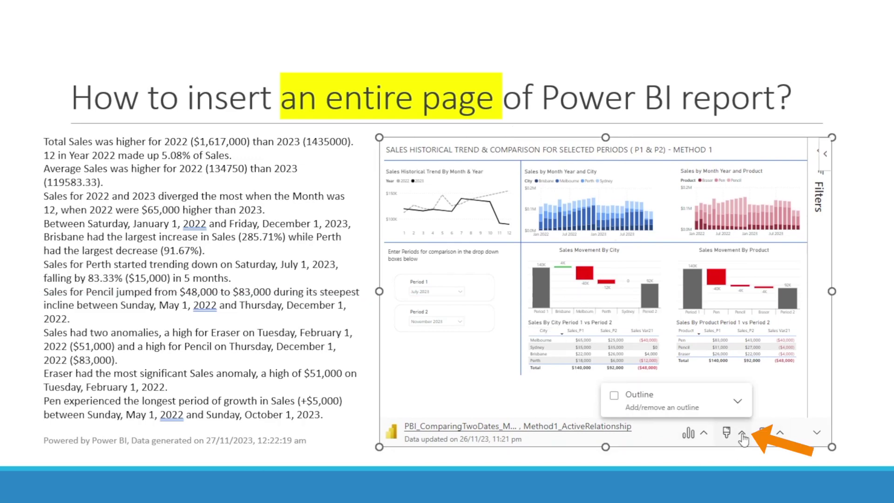
click(618, 403)
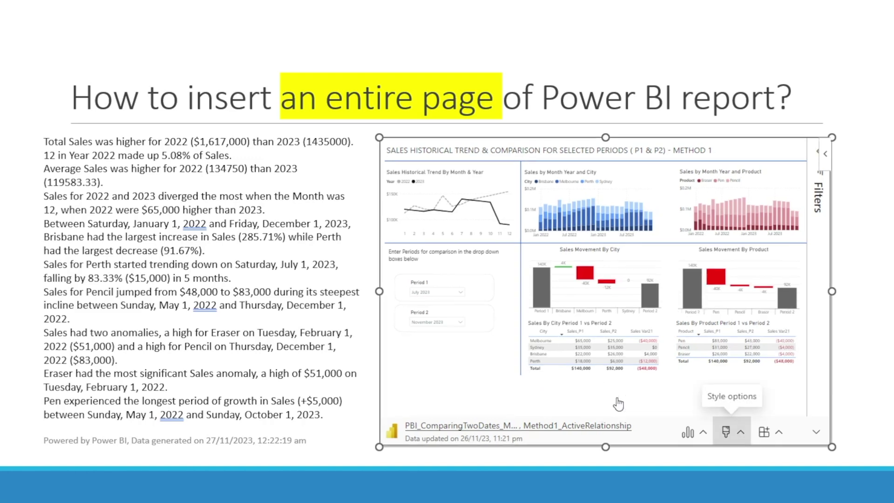
click(883, 384)
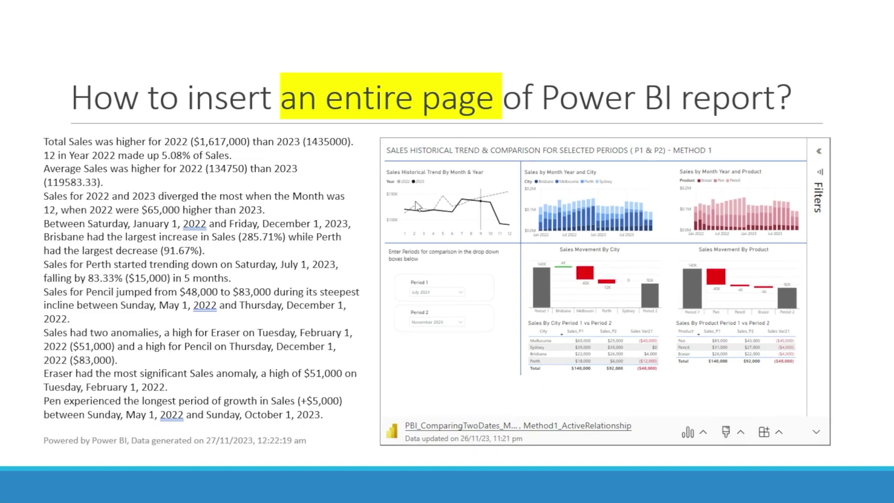
click(735, 435)
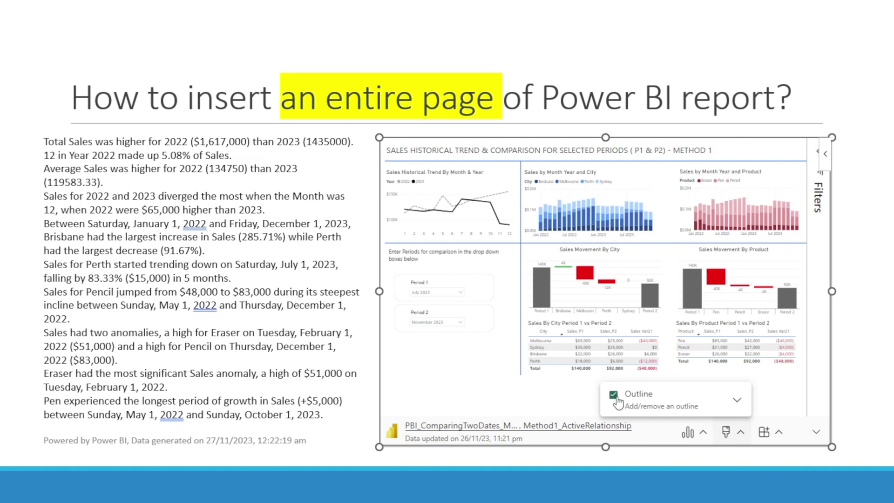
click(614, 395)
click(780, 434)
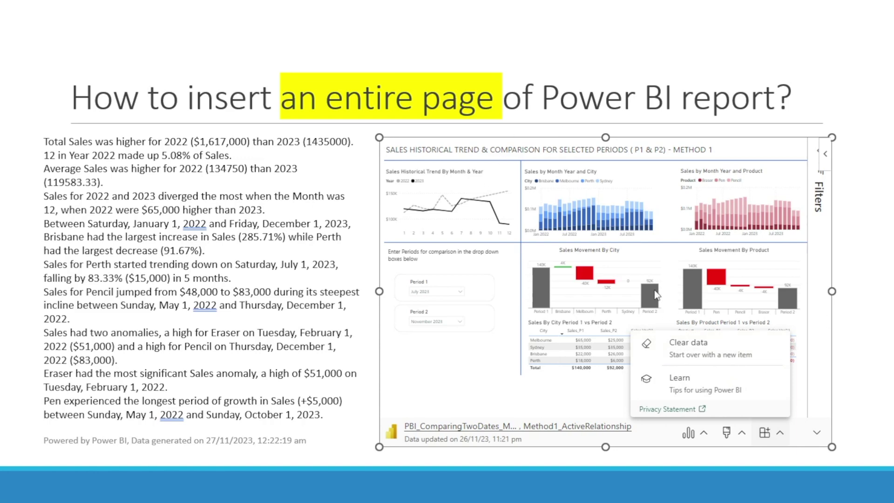
Step: Clear the embedded report, then re-embed the report page by pasting its copied link
click(698, 348)
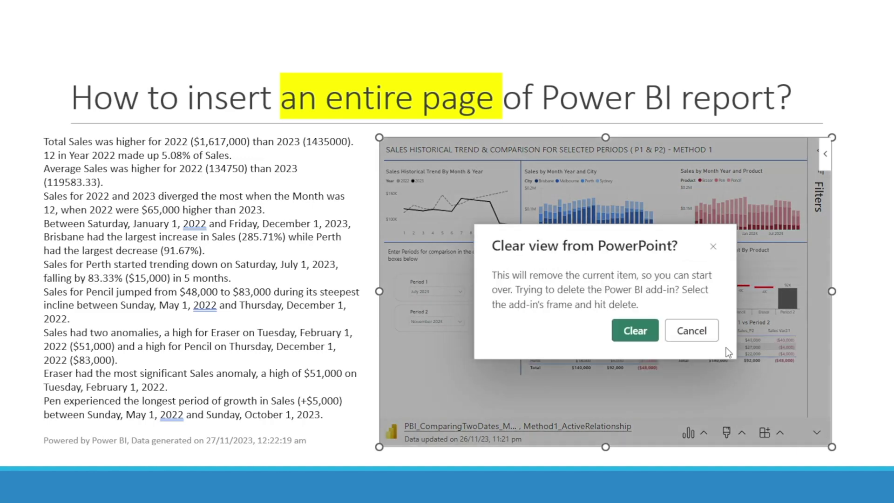
click(635, 331)
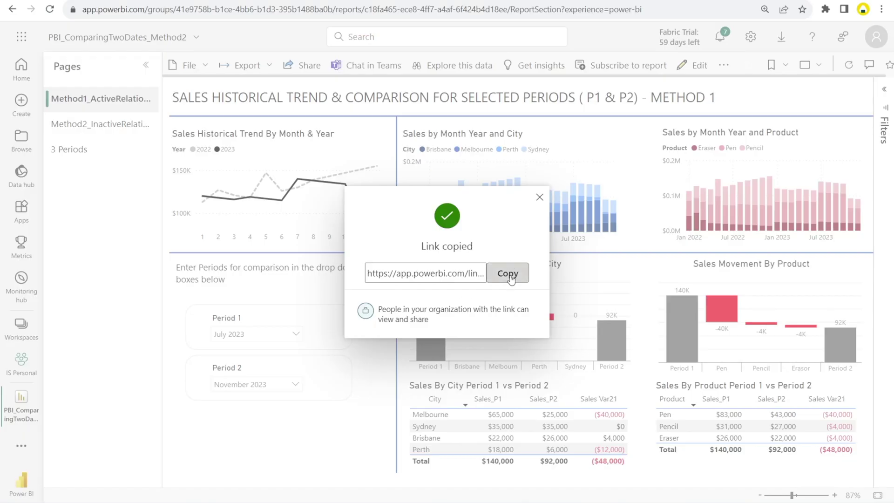
click(510, 274)
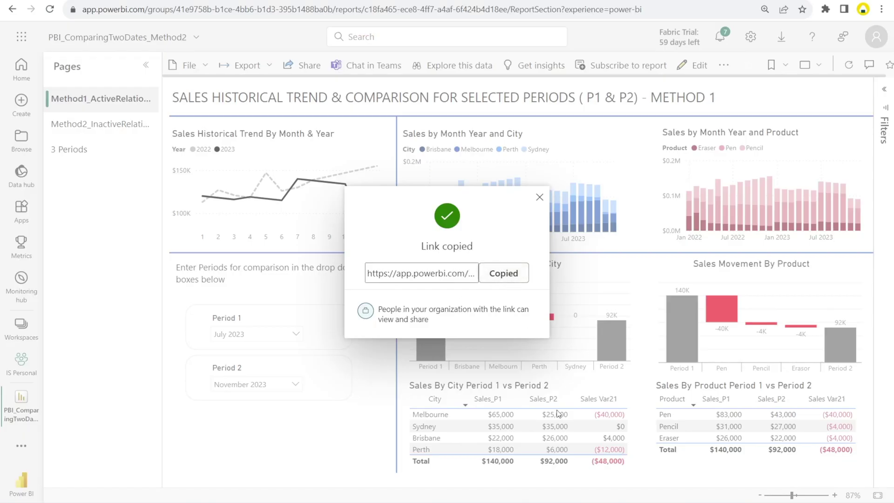
click(534, 456)
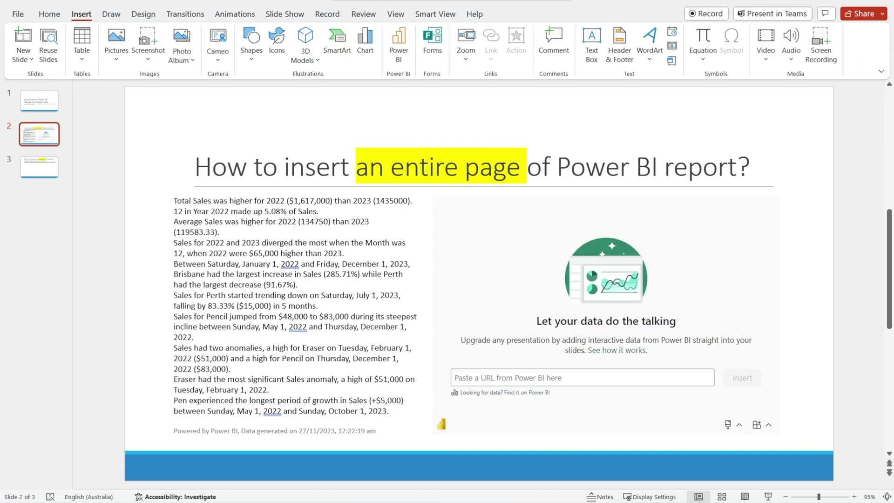
key(ctrl+v)
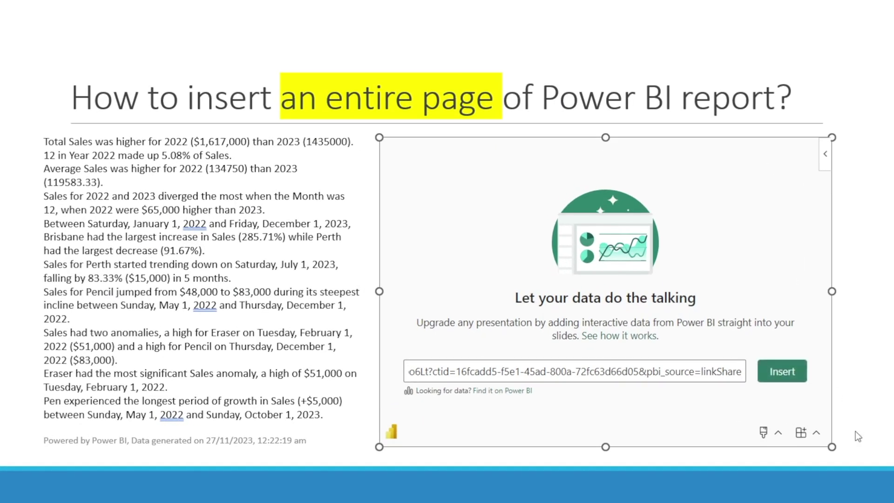
click(773, 375)
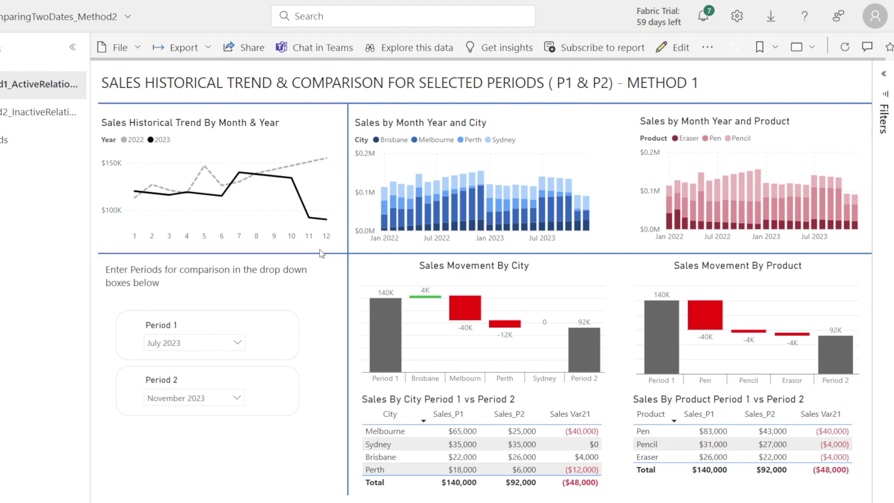
Step: Copy a link to the Sales Historical Trend By Month & Year line chart
click(328, 109)
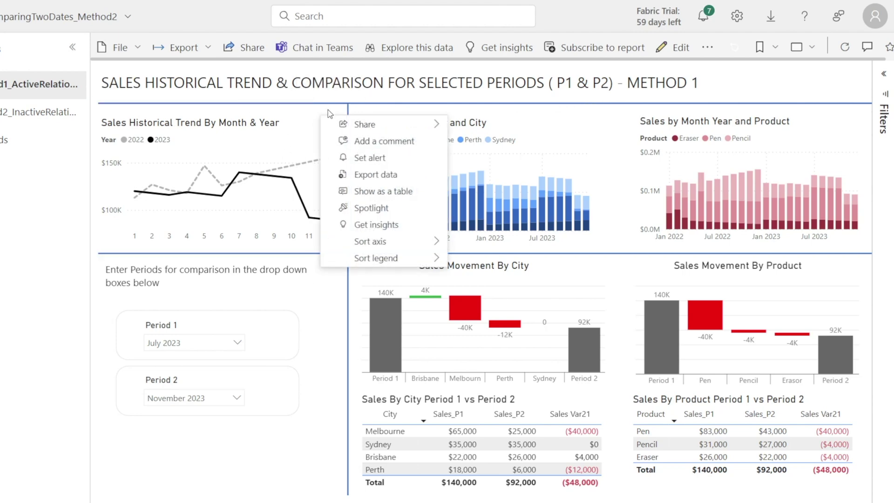
mouse_move(376, 127)
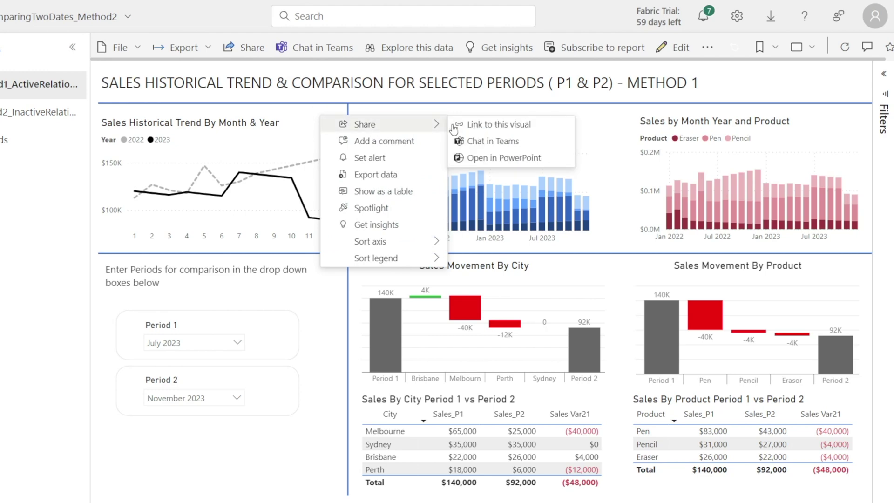
click(495, 123)
click(475, 290)
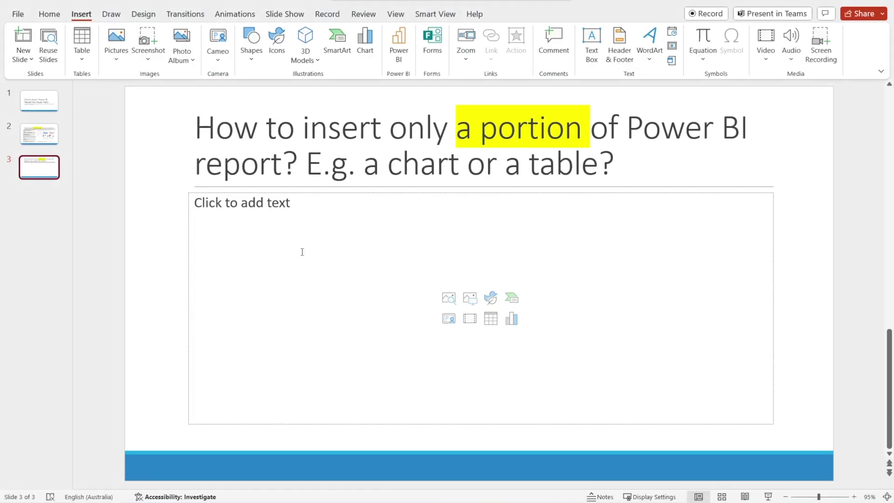
click(302, 252)
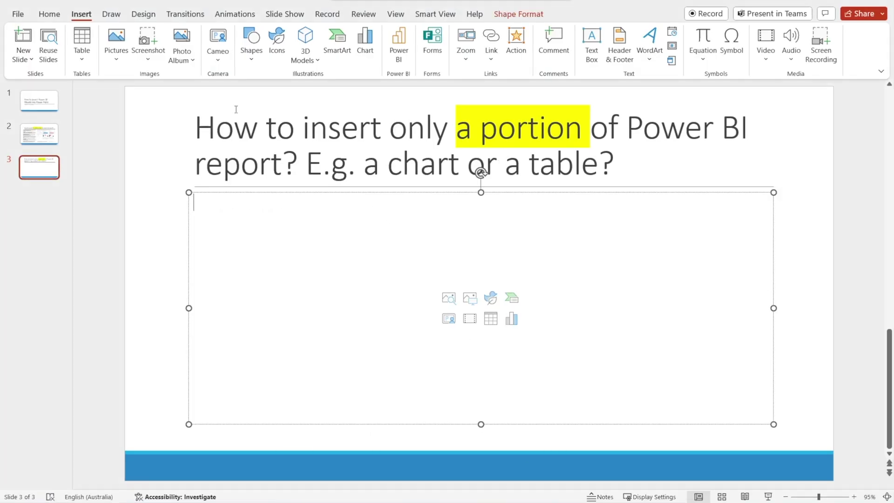
Step: Embed the Sales Historical Trend By Month & Year line chart from its pasted link and shrink it to the left half
click(393, 39)
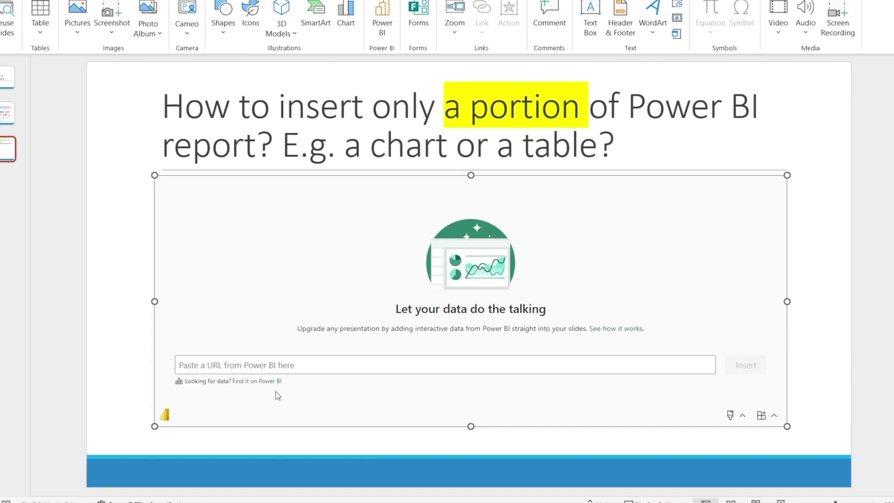
click(242, 364)
key(ctrl+v)
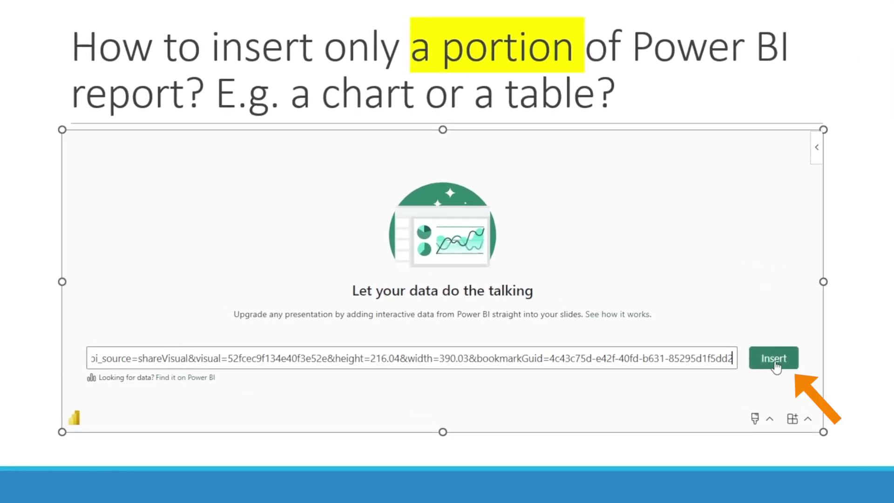
click(775, 362)
drag(824, 432, 470, 366)
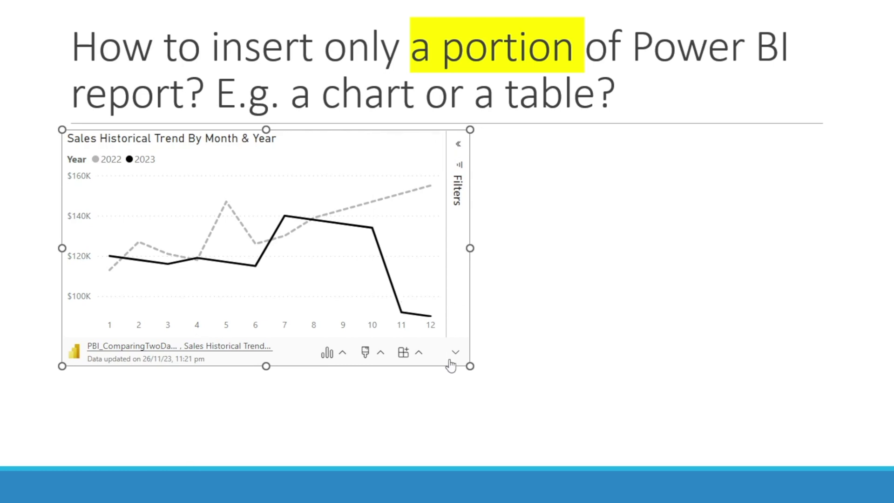
Step: Hide the Filters pane beside the embedded line chart and narrow the chart to fit the slide's left side
click(343, 353)
click(255, 205)
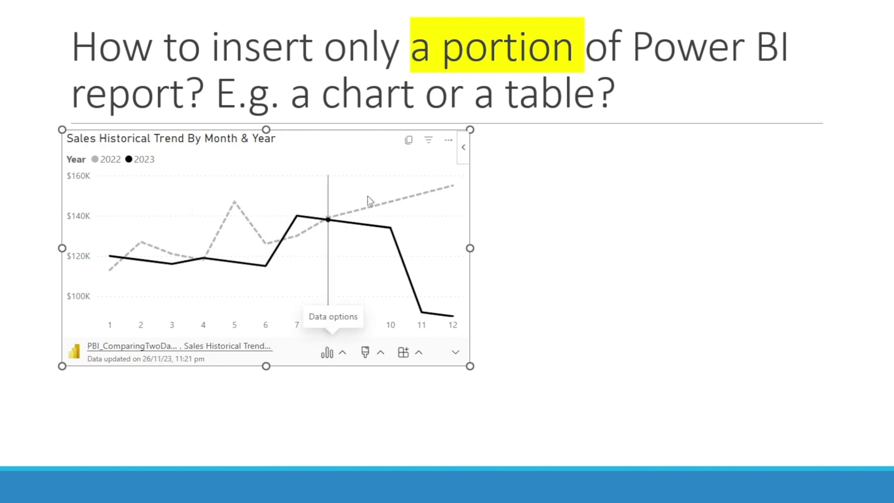
click(344, 353)
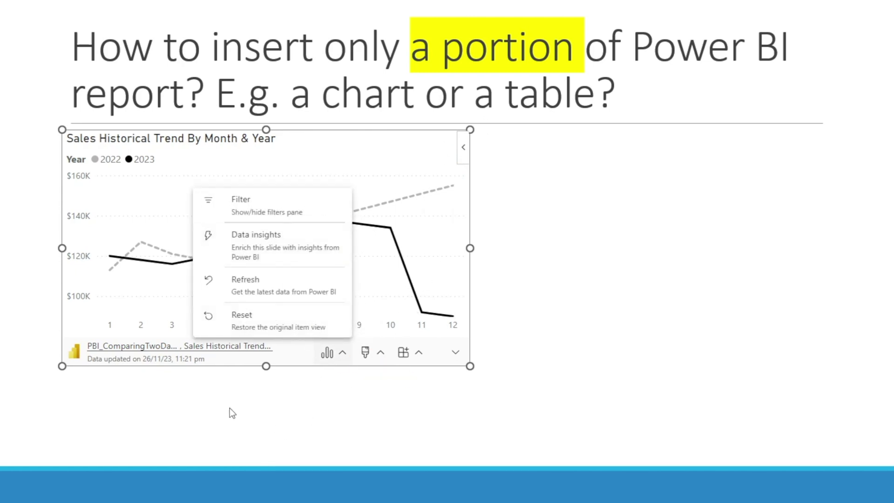
click(181, 425)
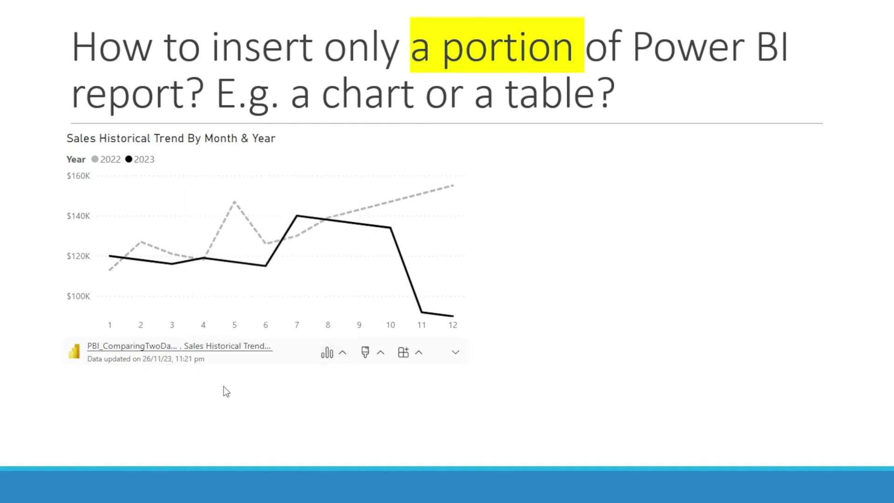
click(456, 357)
drag(470, 367, 395, 376)
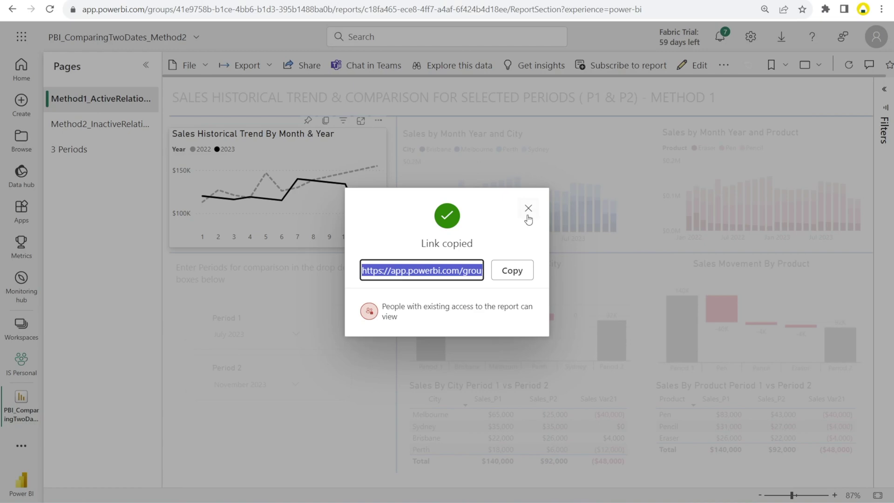
Step: Copy a Link to this visual for the Sales By City Period 1 vs Period 2 table
click(528, 209)
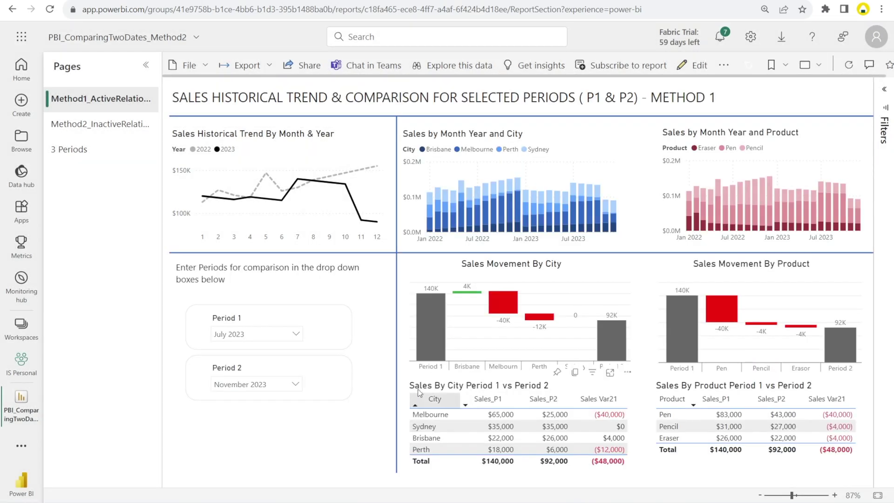
click(627, 374)
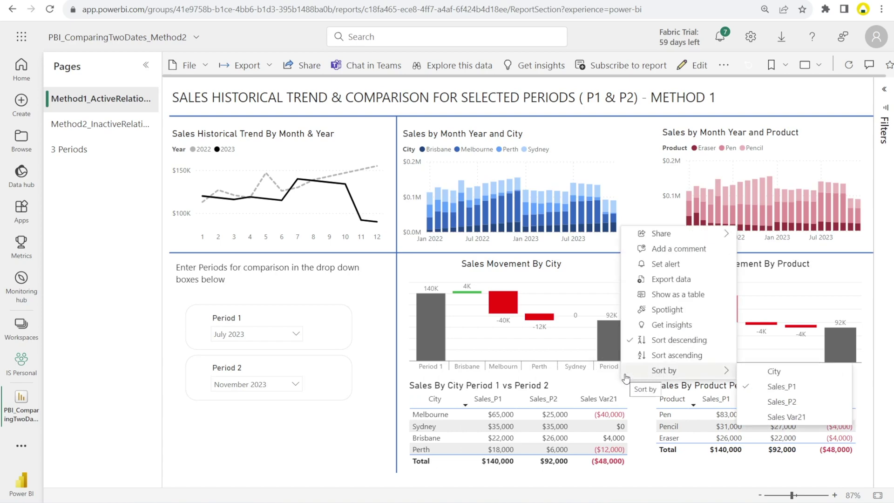
mouse_move(705, 239)
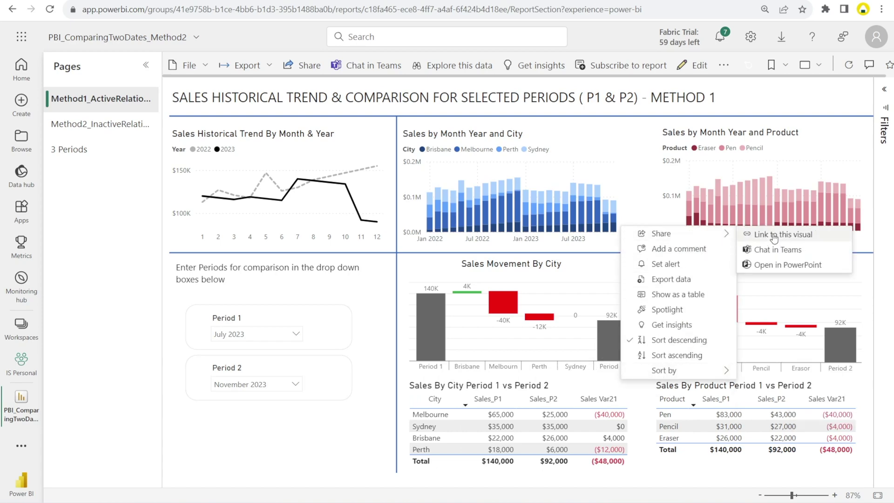
click(774, 237)
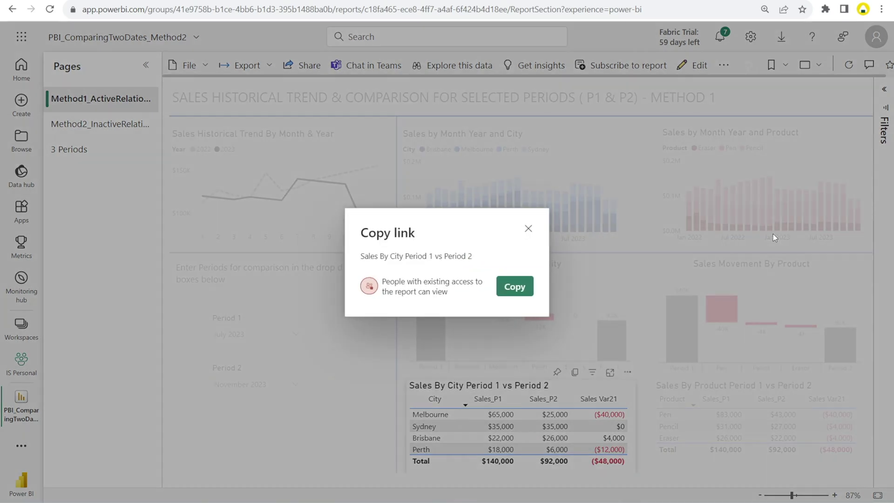
click(514, 287)
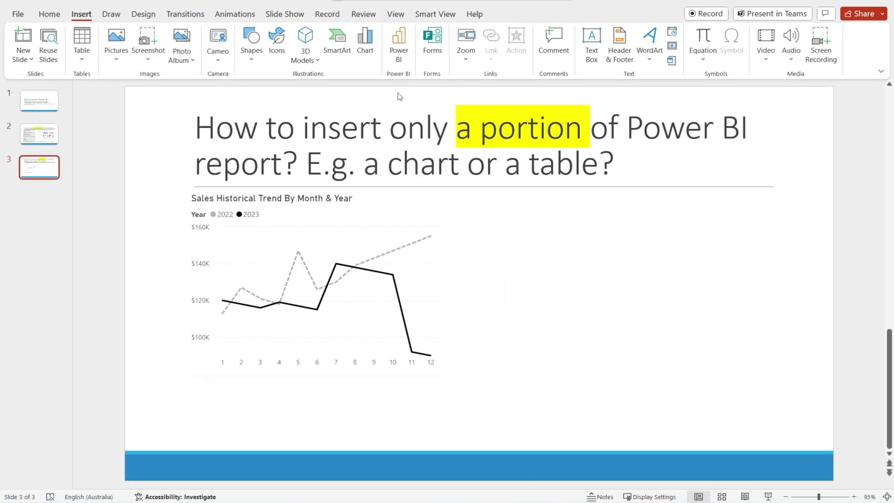
Step: Embed the Sales By City Period 1 vs Period 2 table from its link, enlarge it on the right, and collapse its footer
click(399, 50)
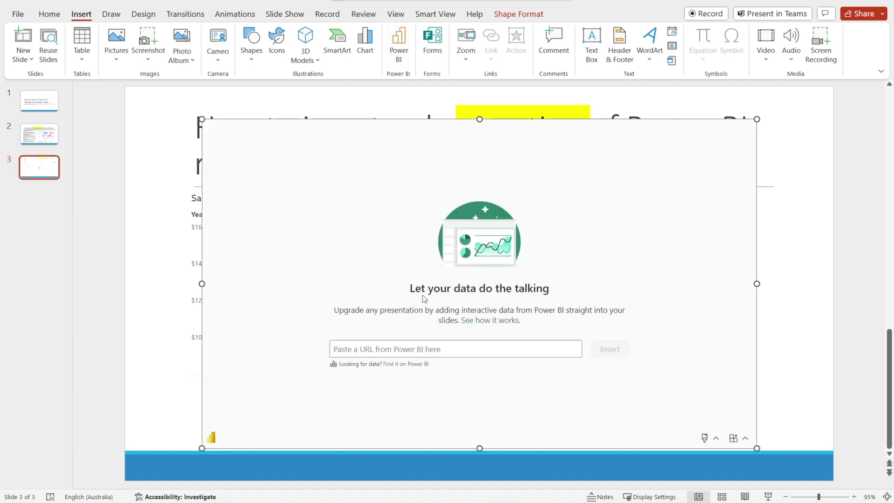
click(416, 349)
key(ctrl+v)
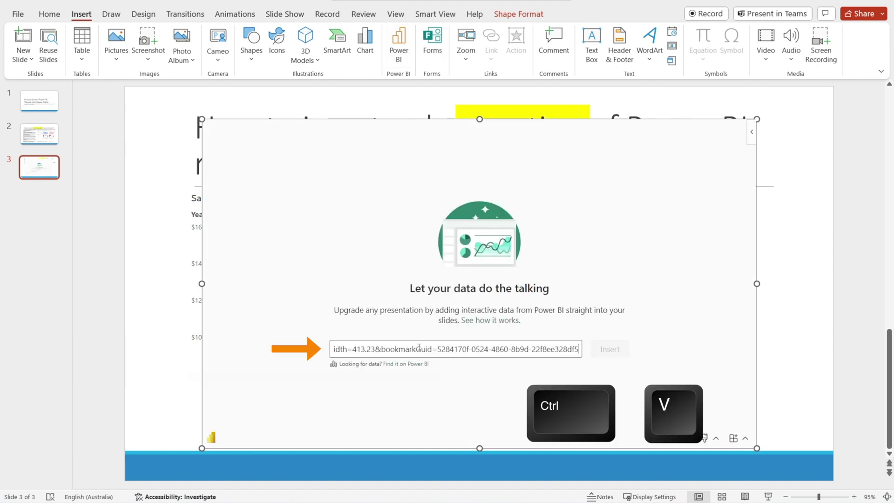
click(616, 350)
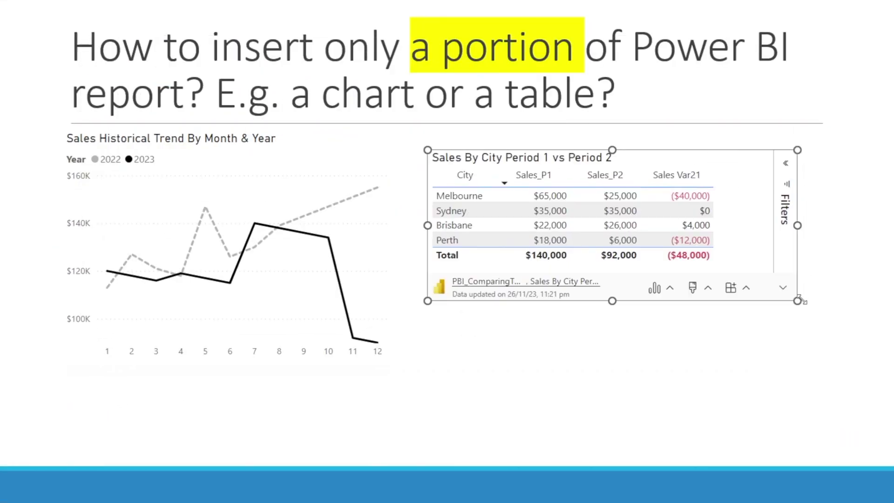
drag(798, 300, 858, 434)
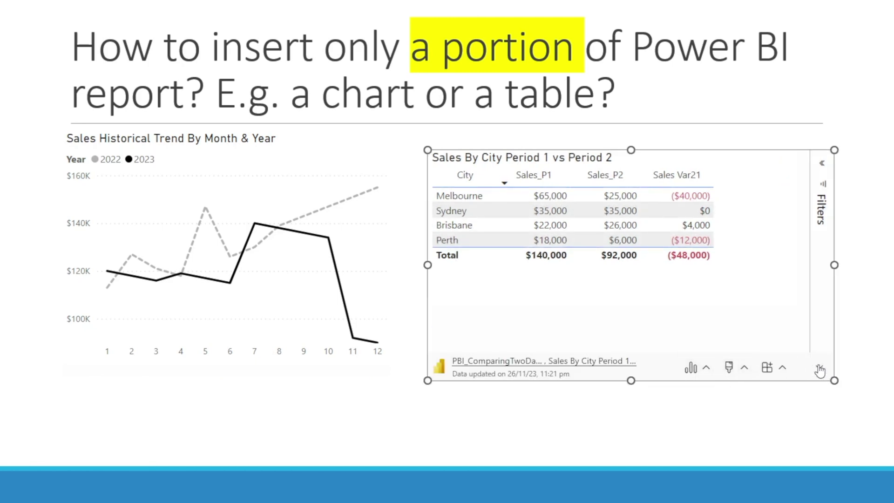
click(820, 369)
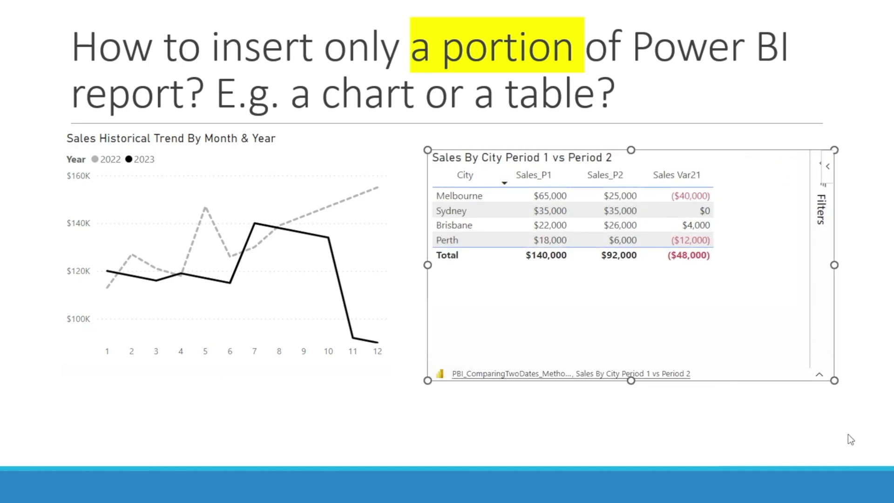